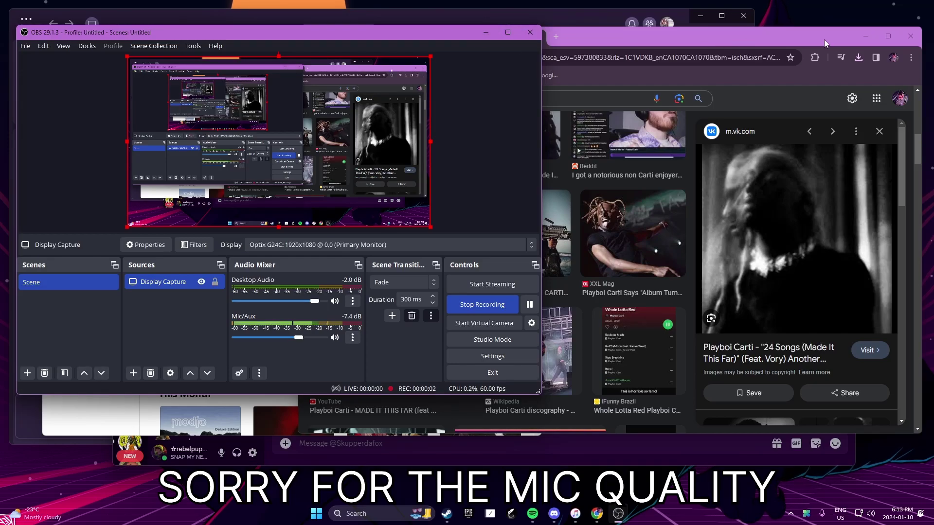
Close Chrome and minimize OBS Studio so Spotify's home page shows.
left_click(865, 35)
left_click(485, 33)
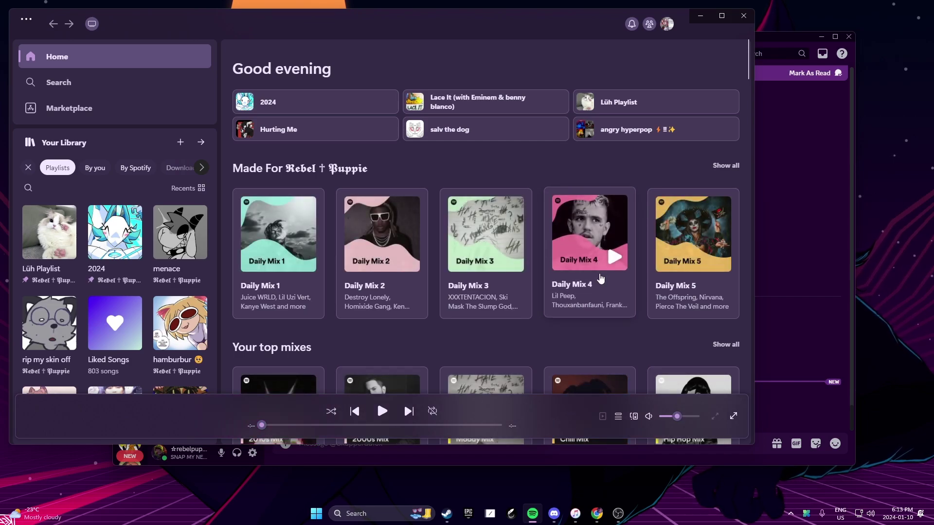
Open Downloads in File Explorer beside iTunes and drag the Made It This Far MP3 into iTunes.
left_click(575, 514)
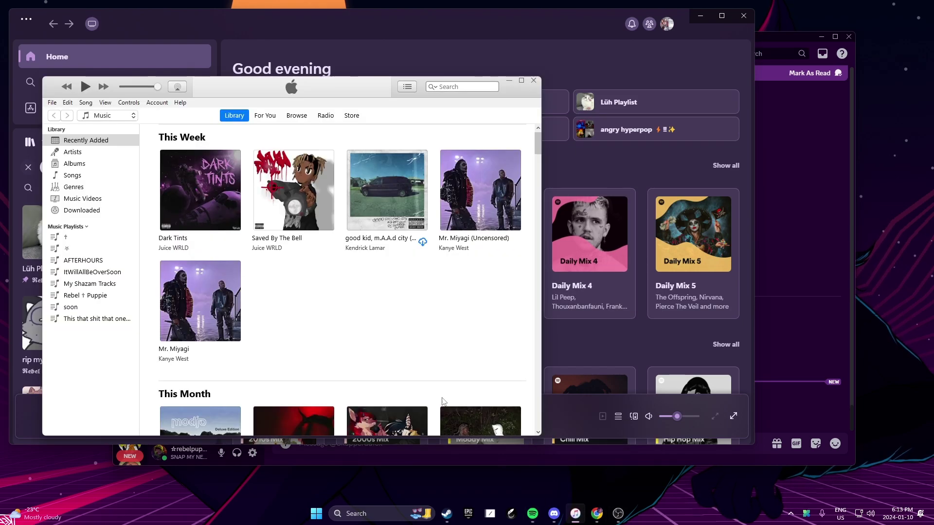
key("super")
type("file Explorer")
key("Return")
left_click_drag(399, 56, 680, 62)
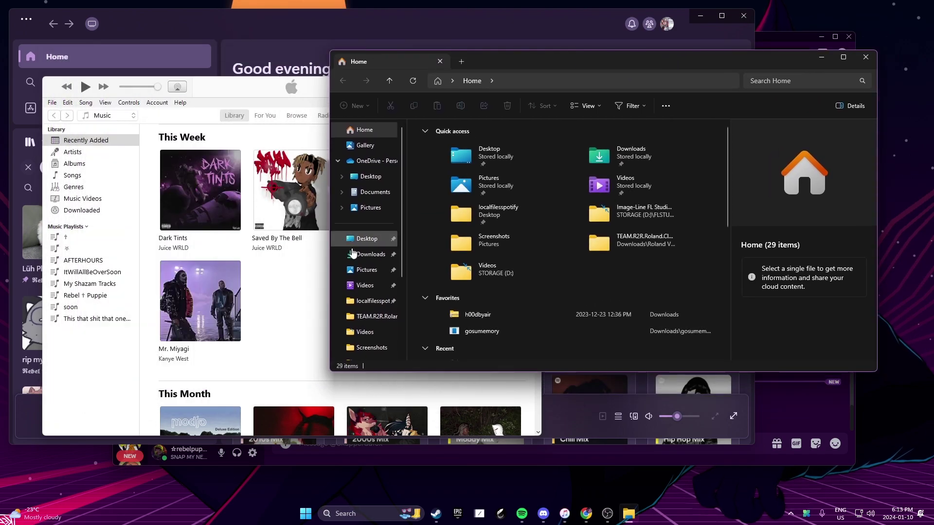
left_click(364, 253)
left_click_drag(557, 65, 662, 72)
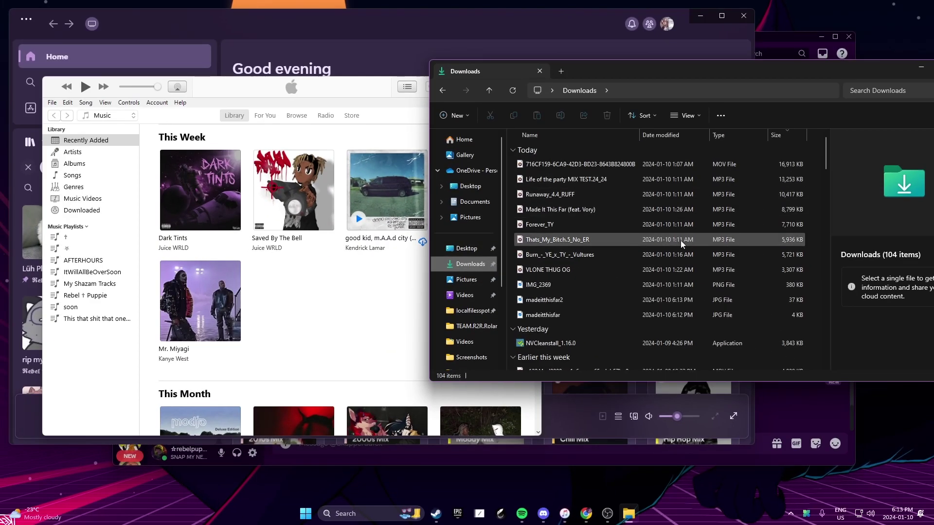
mouse_move(652, 210)
left_mouse_down()
mouse_move(722, 213)
mouse_move(376, 296)
left_mouse_up()
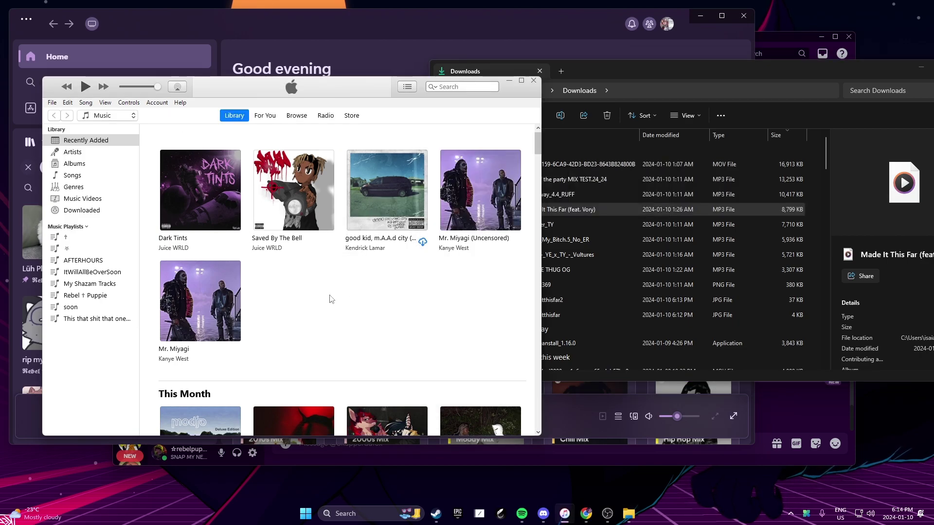
scroll(330, 299, "down", 5)
scroll(351, 321, "down", 5)
scroll(360, 334, "down", 2)
scroll(359, 334, "down", 3)
scroll(329, 339, "down", 2)
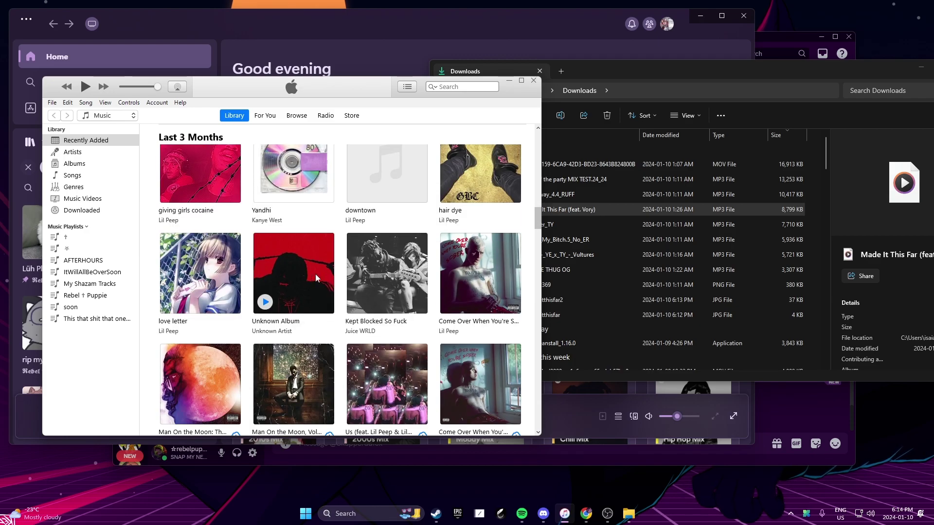
Find Made It This Far (feat. Vory) in the iTunes library and open its Song Info.
left_click(313, 280)
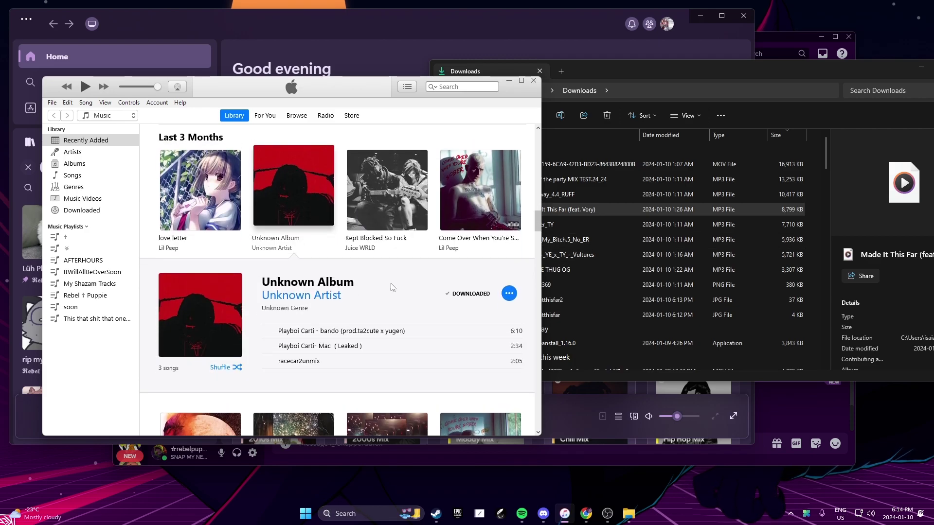
left_click(459, 86)
type("made thi")
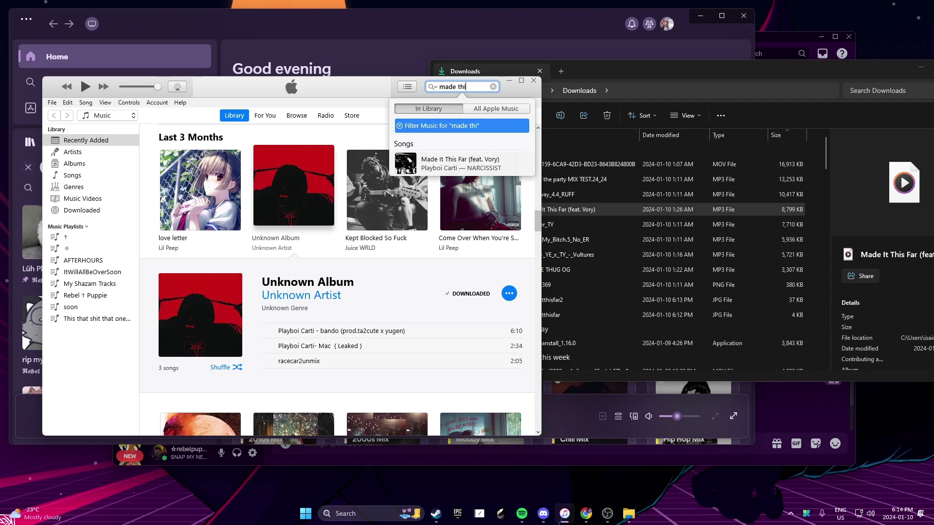
type("s")
left_click(525, 166)
left_click(539, 233)
Retype the song's album name as 'Made It This Far'.
left_click(477, 198)
type("M")
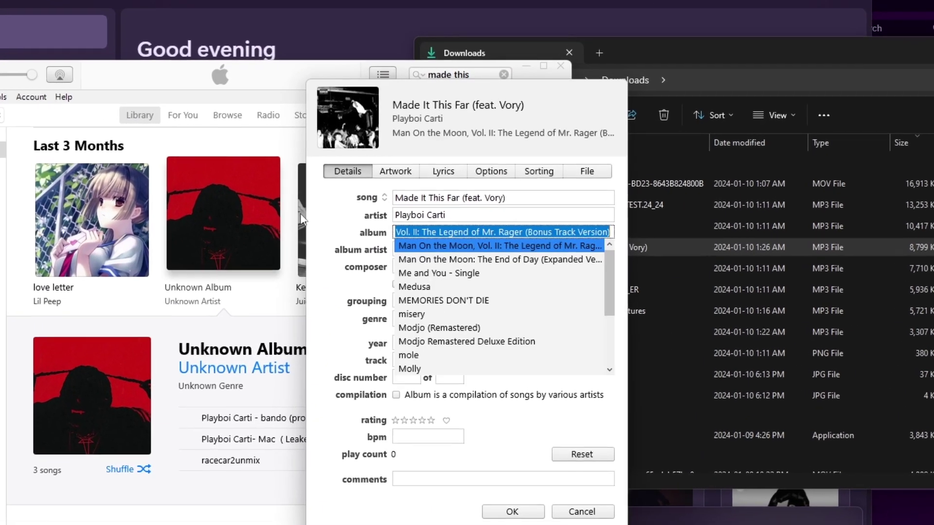
type("ade This")
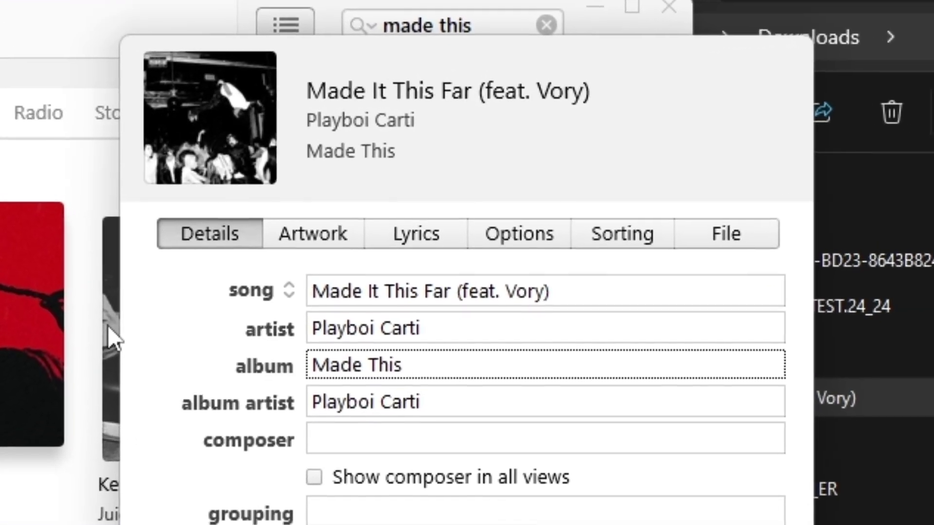
key("BackSpace")
key("BackSpace")
key("BackSpace")
type("it")
key("BackSpace")
key("BackSpace")
type("It This Far")
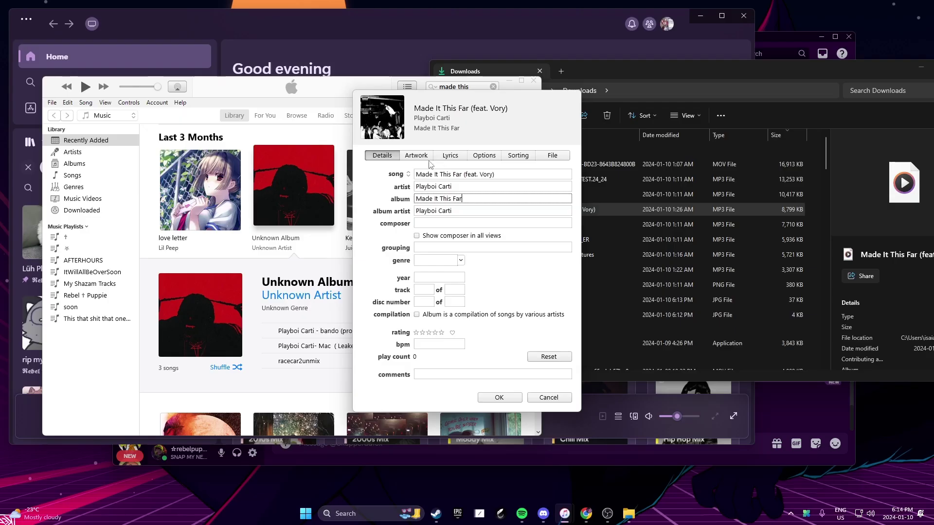
left_click(418, 155)
Set the madeitthisfar2 image as the song's cover artwork.
left_click(393, 397)
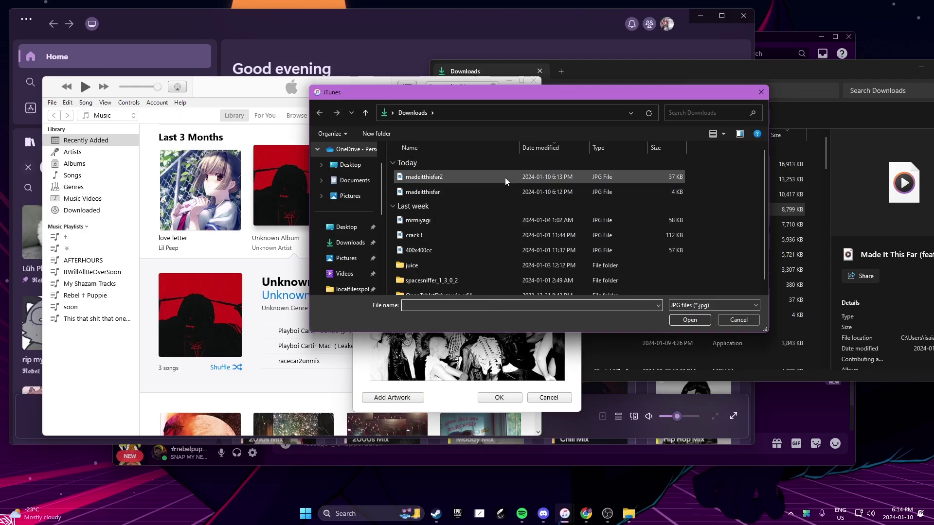
double_click(504, 178)
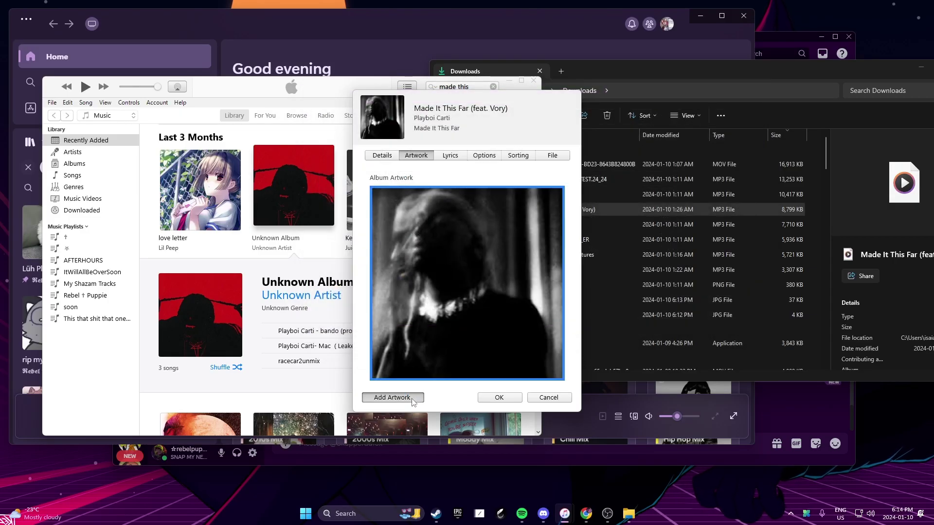
left_click(393, 397)
double_click(448, 176)
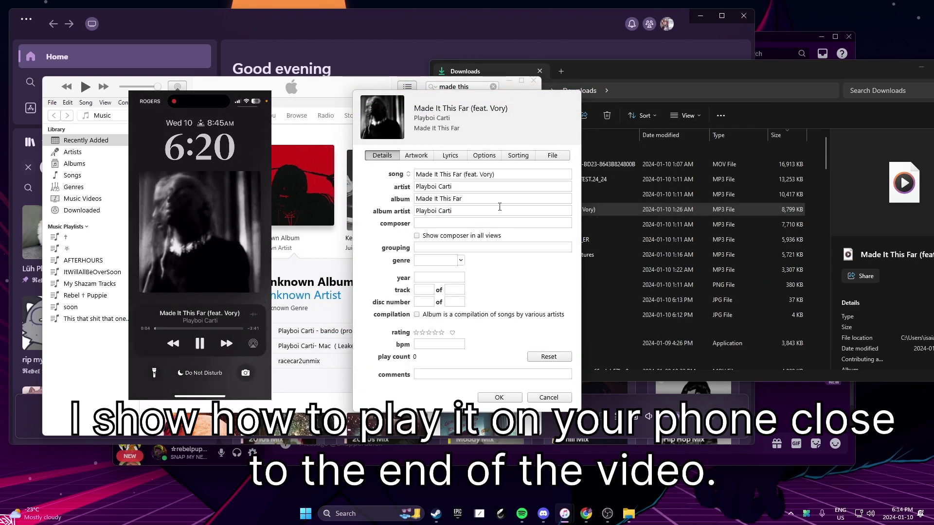
Set the genre to Hip Hop and save the song info.
left_click(460, 261)
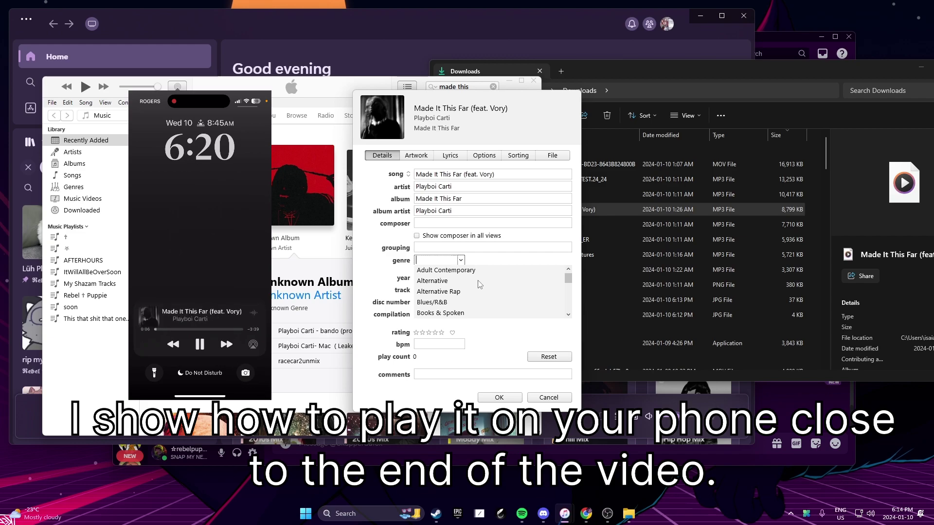
type("Hip Hop")
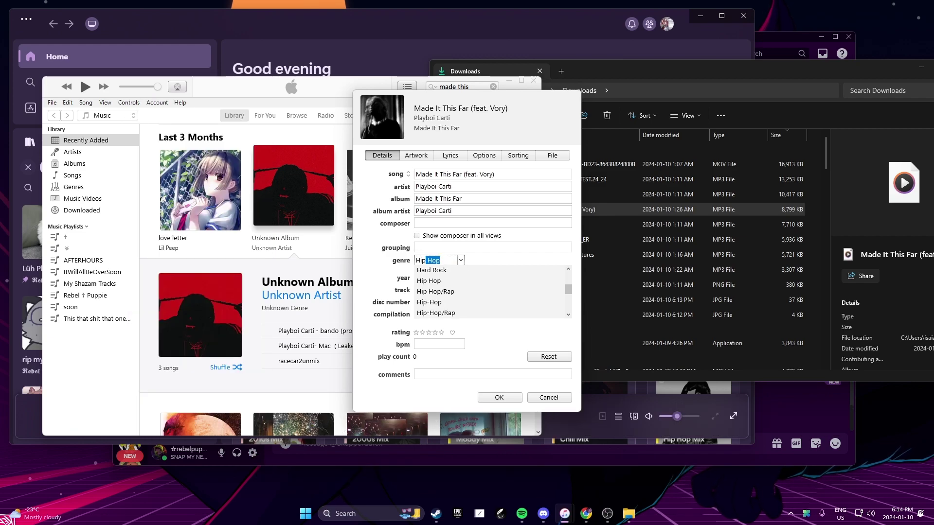
left_click(475, 281)
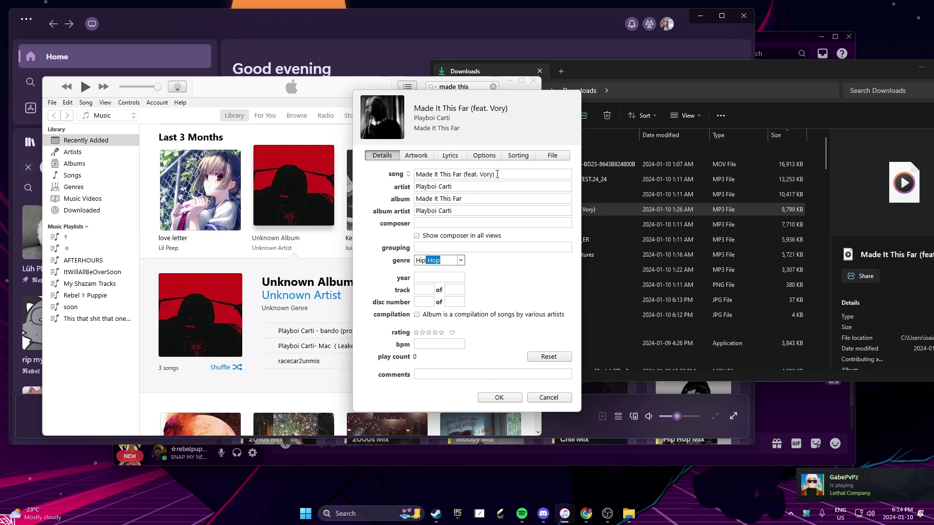
left_click(499, 398)
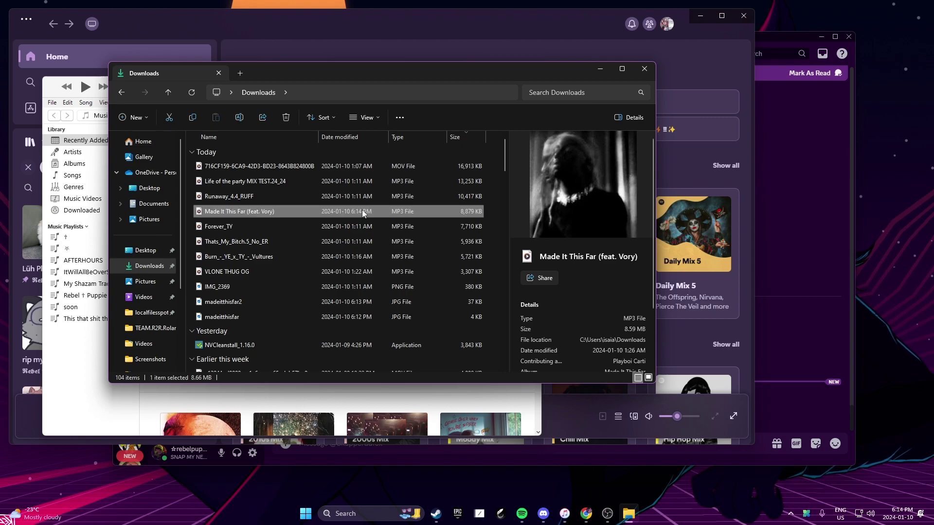
Play the retagged MP3 in Windows Media Player to check its cover, then close the player.
double_click(361, 210)
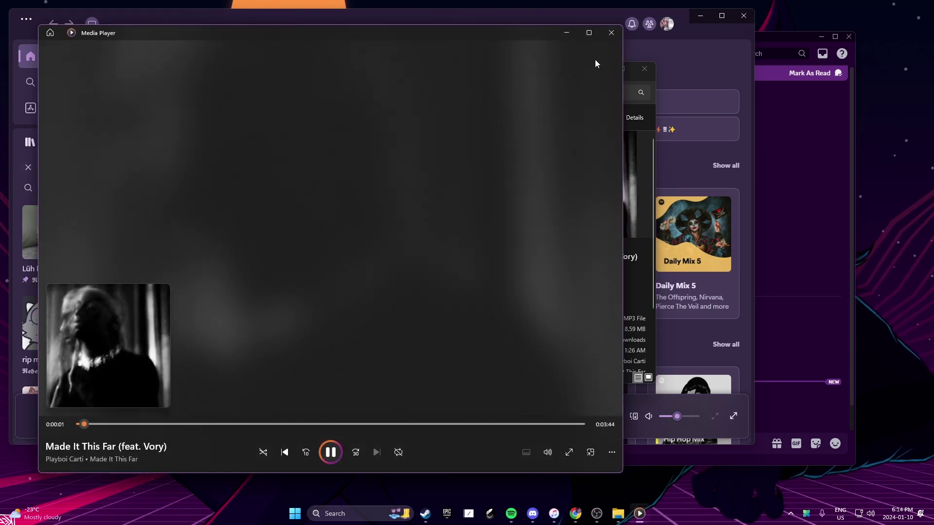
left_click(611, 33)
Open Spotify's Settings from the profile menu and search them for local files.
mouse_move(553, 514)
left_click(522, 513)
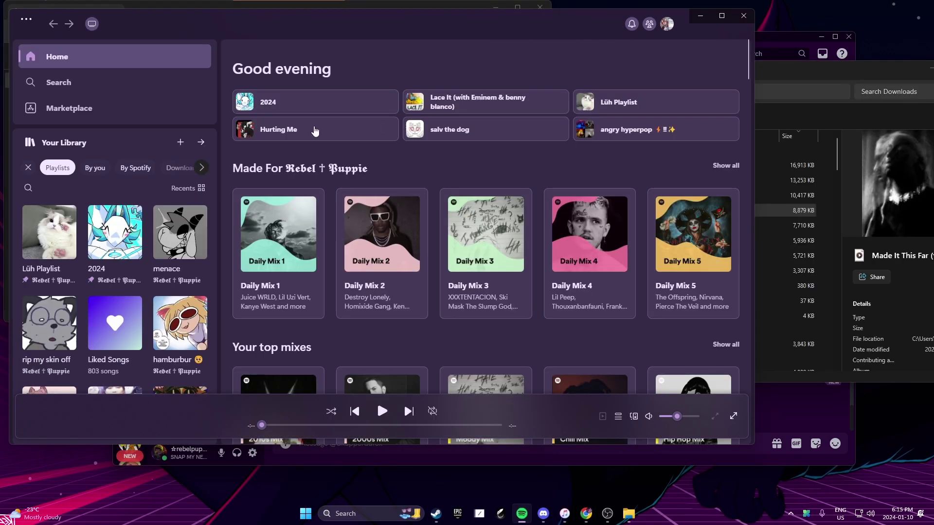
left_click(666, 23)
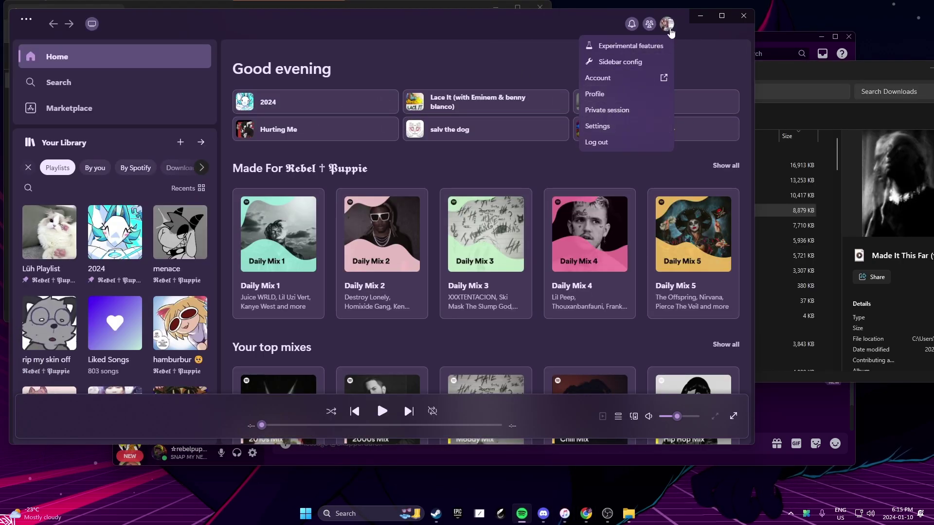
left_click(632, 134)
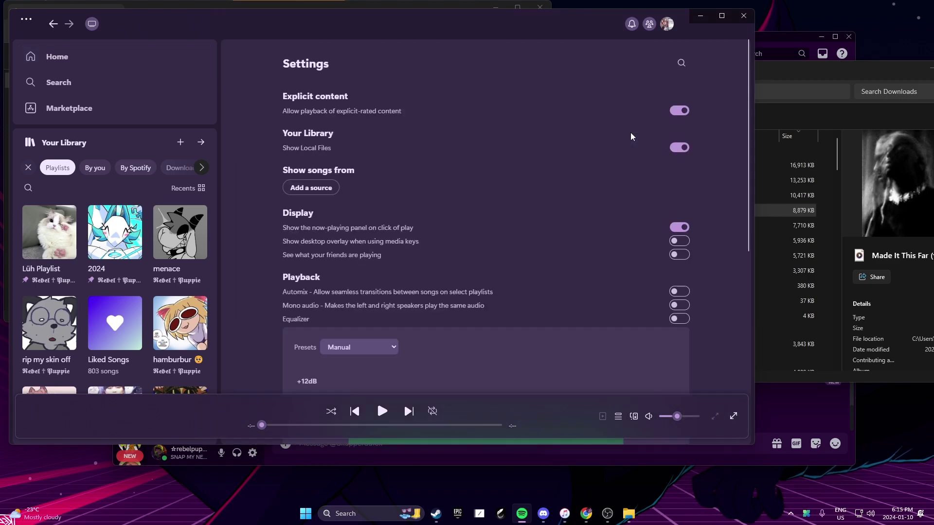
left_click(681, 63)
type("local files")
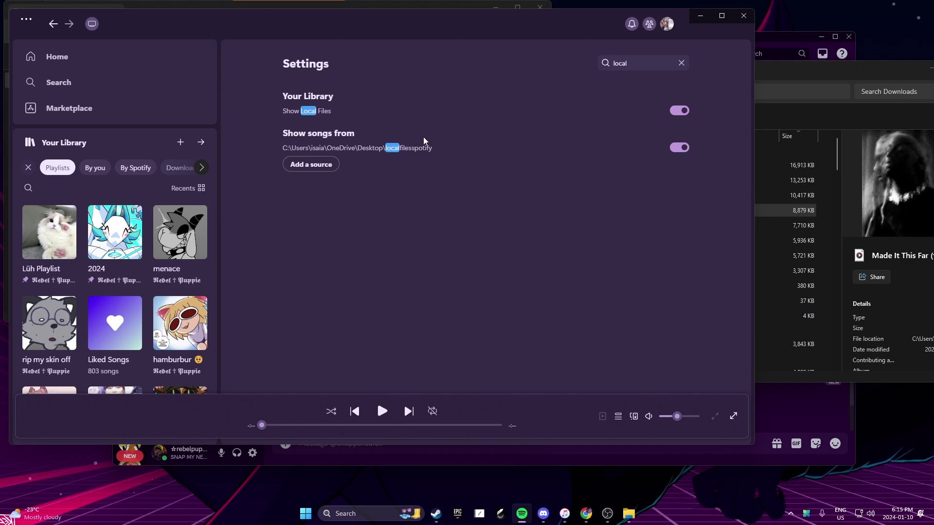
Open the localfilesspotify folder in a new File Explorer window.
left_click(681, 63)
key("super+e")
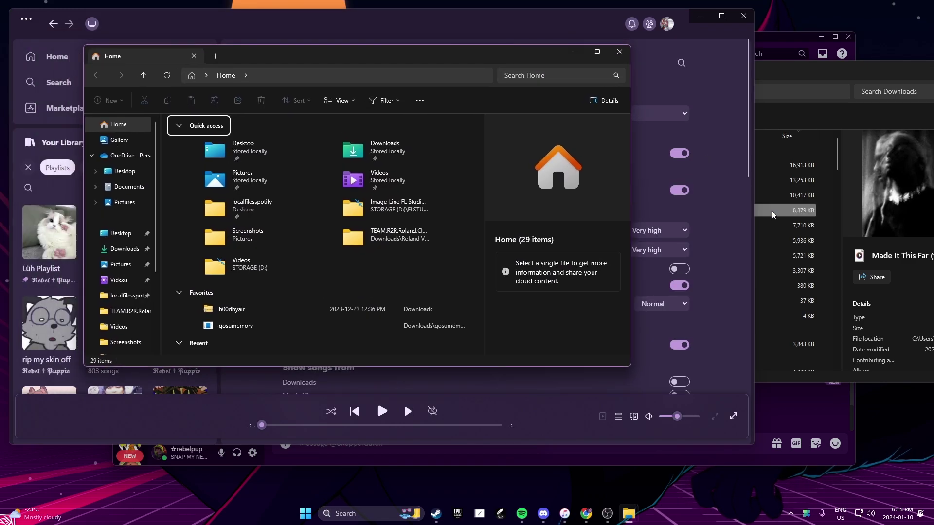
left_click(128, 296)
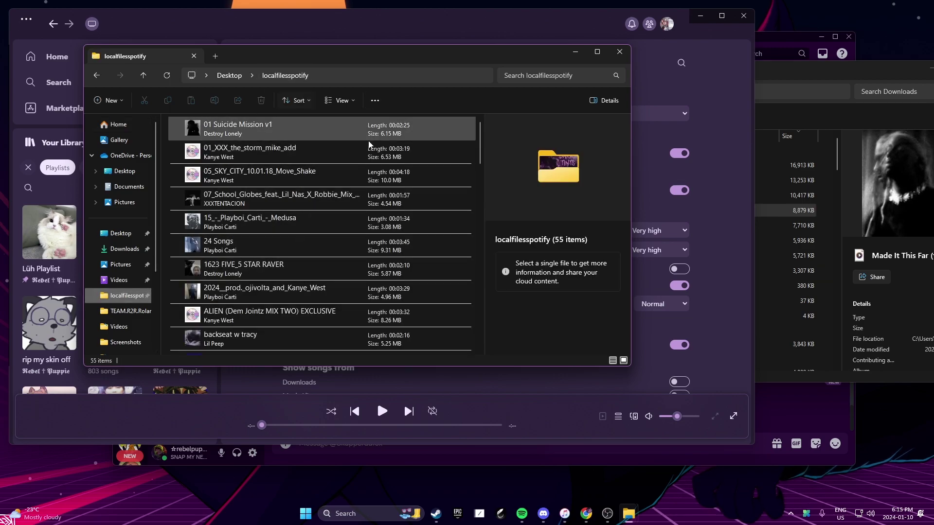
Copy the Made It This Far MP3 from Downloads and paste it into localfilesspotify.
left_click(831, 74)
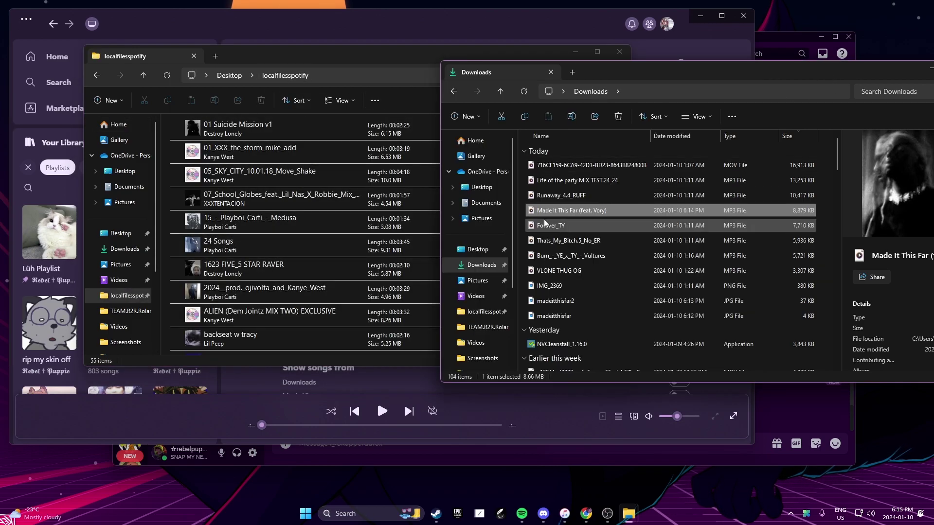
right_click(643, 212)
left_click(616, 219)
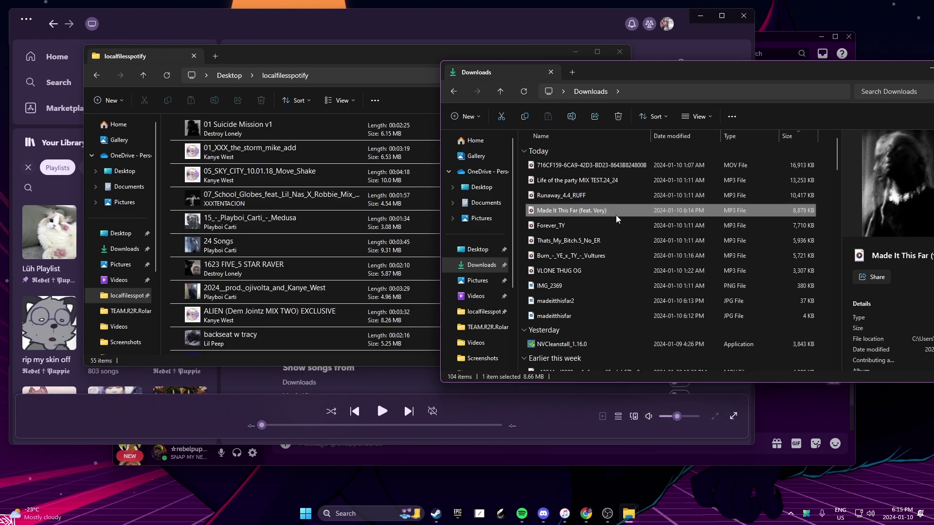
left_click(413, 136)
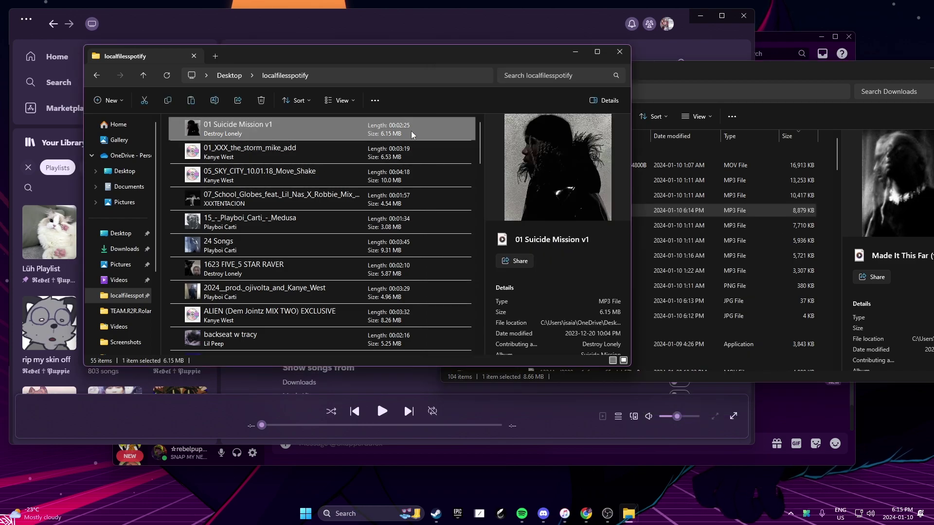
key("ctrl+v")
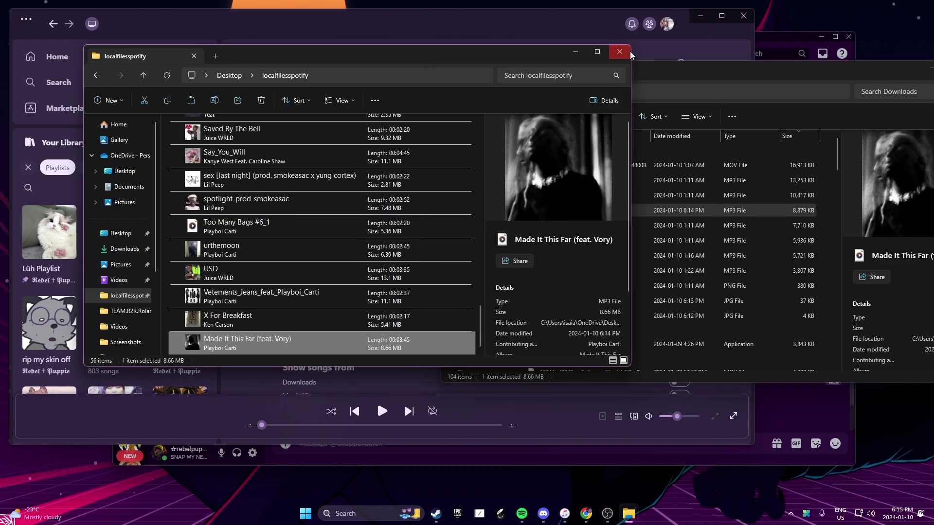
Close both Explorer windows and open Spotify's Local Files.
left_click(629, 53)
left_click(666, 46)
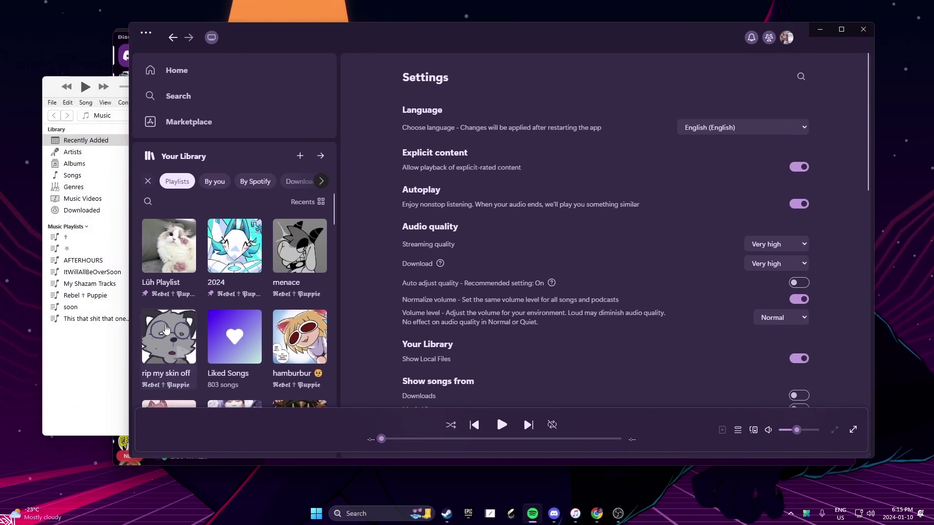
scroll(167, 333, "down", 3)
scroll(233, 314, "down", 3)
scroll(234, 314, "up", 3)
left_click(234, 270)
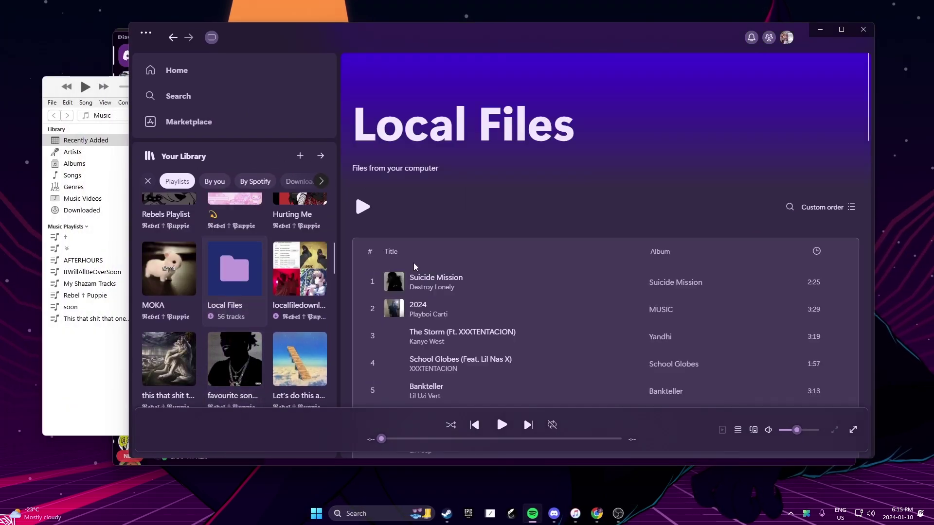
scroll(642, 244, "down", 15)
scroll(649, 248, "down", 2)
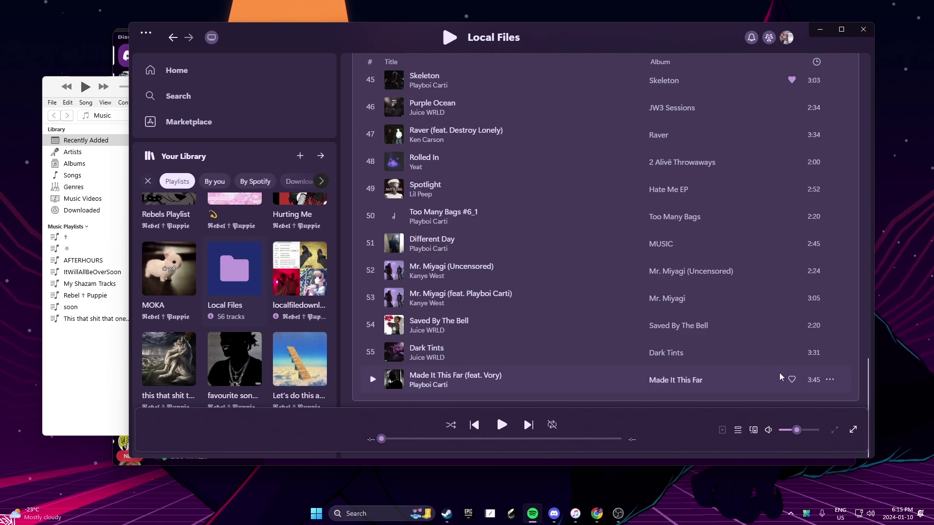
Add Made It This Far to localfiledownload and play it from that playlist.
left_click(830, 380)
mouse_move(773, 417)
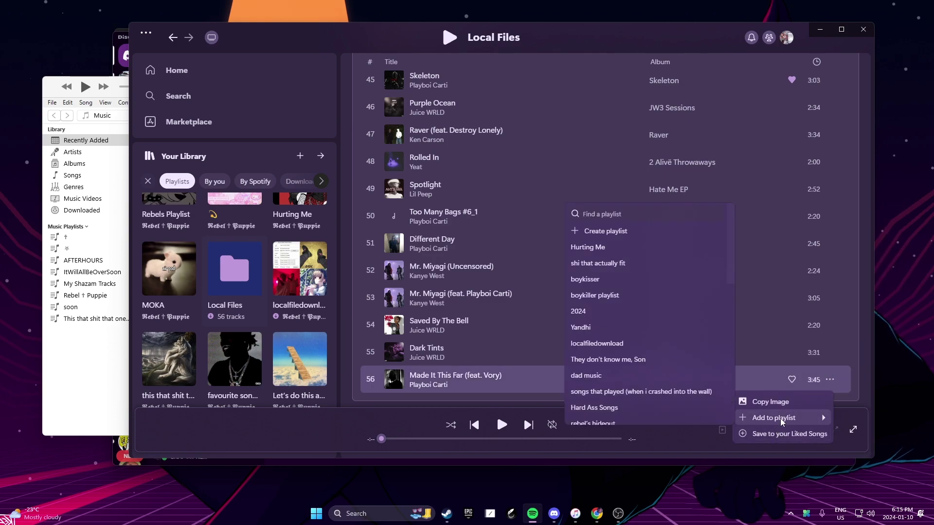
left_click(613, 343)
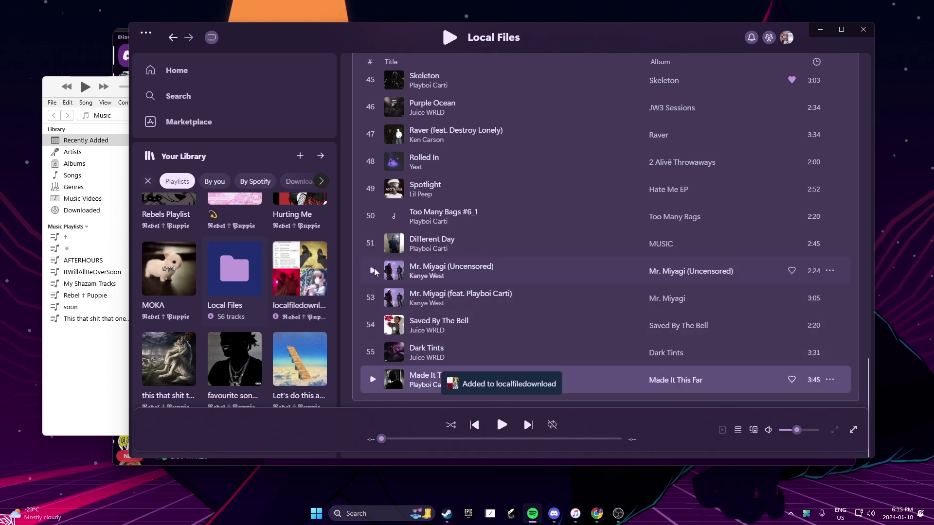
left_click(310, 258)
scroll(557, 257, "down", 5)
scroll(558, 256, "down", 5)
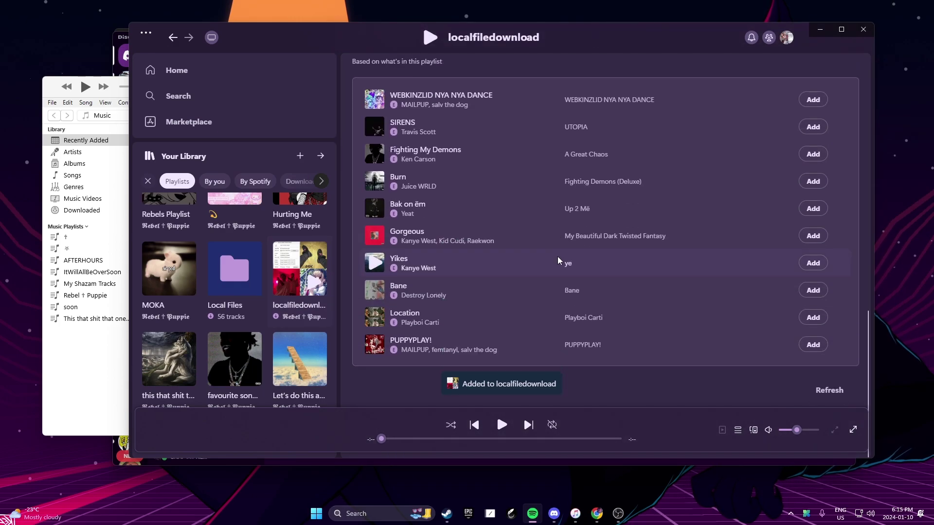
left_click(374, 366)
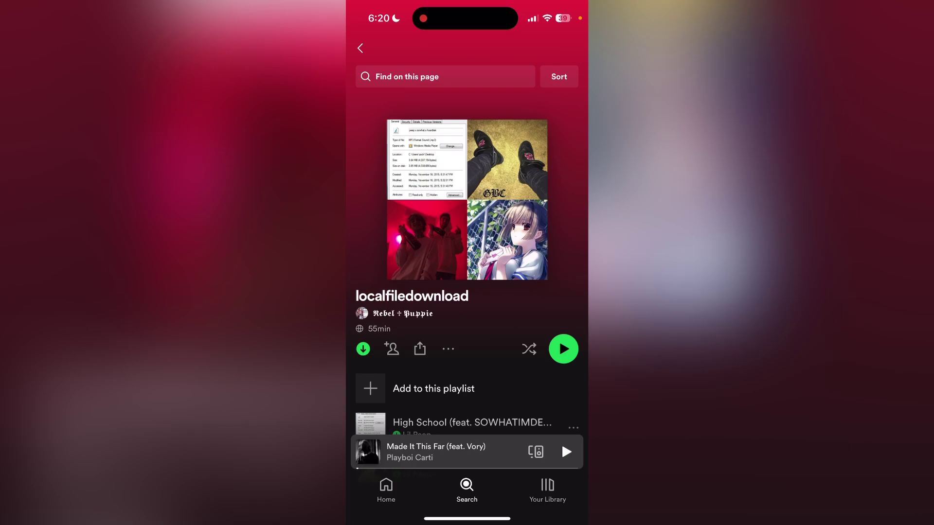
On the phone, check Settings, then open Made It This Far from localfiledownload.
left_click(547, 491)
left_click(365, 66)
left_click(423, 169)
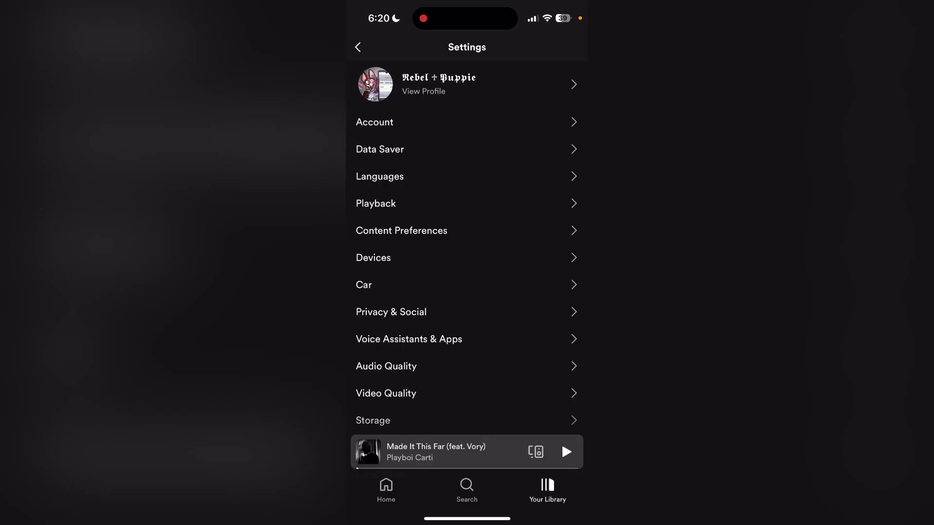
scroll(467, 255, "down", 5)
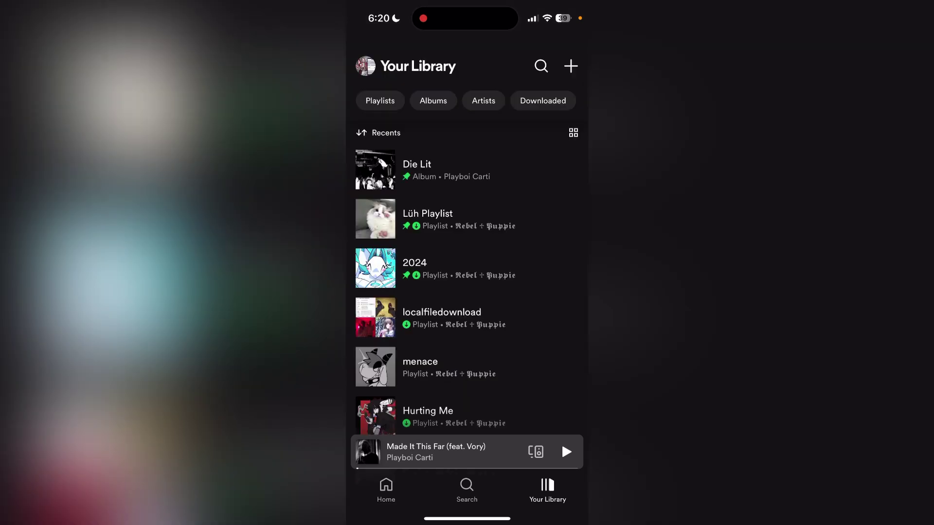
scroll(467, 292, "down", 2)
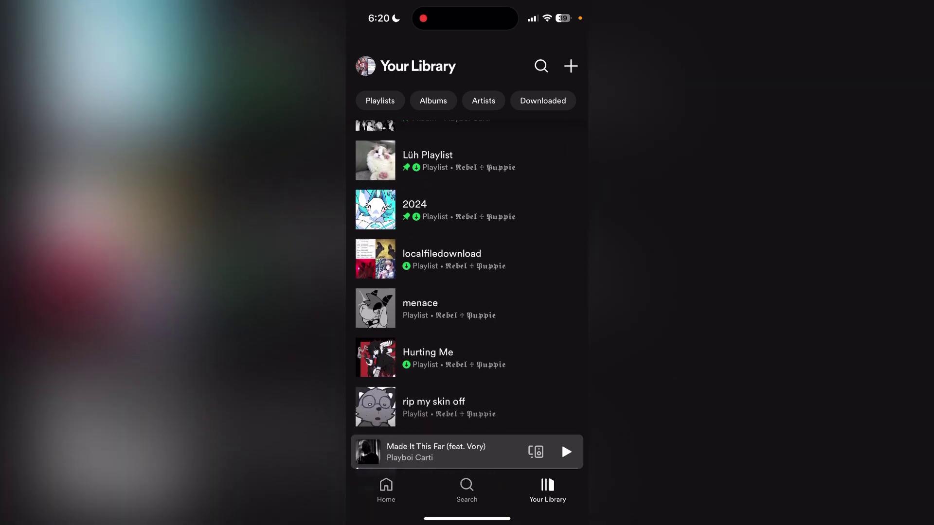
left_click(442, 259)
scroll(467, 292, "down", 5)
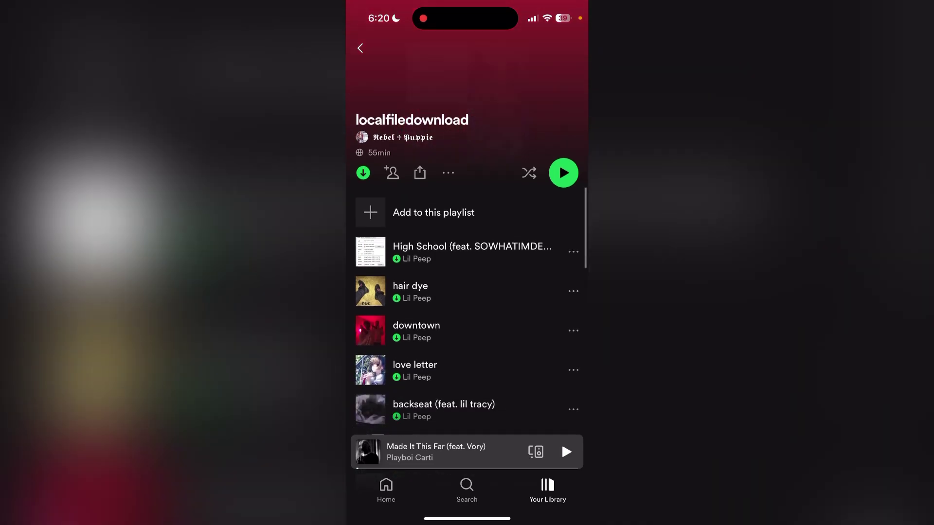
scroll(467, 292, "down", 5)
scroll(468, 292, "down", 5)
scroll(466, 293, "down", 5)
scroll(467, 292, "up", 3)
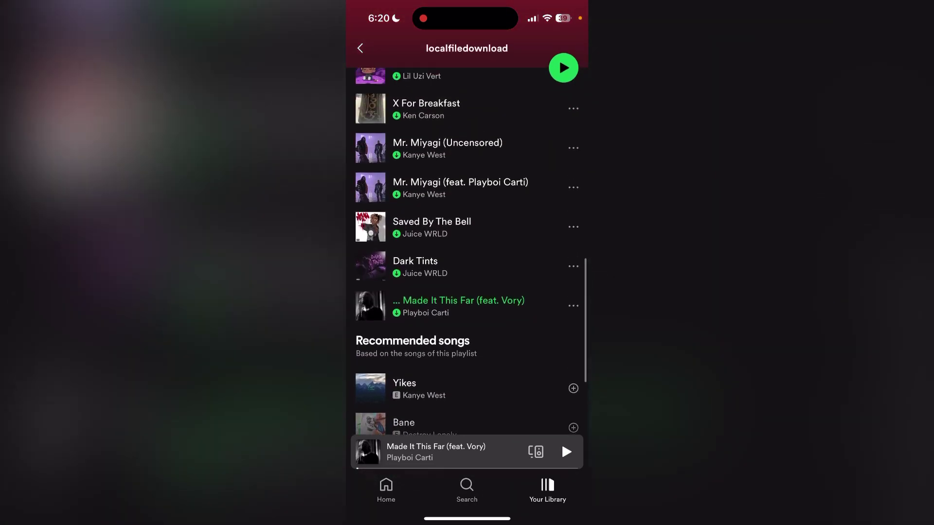
scroll(467, 292, "up", 1)
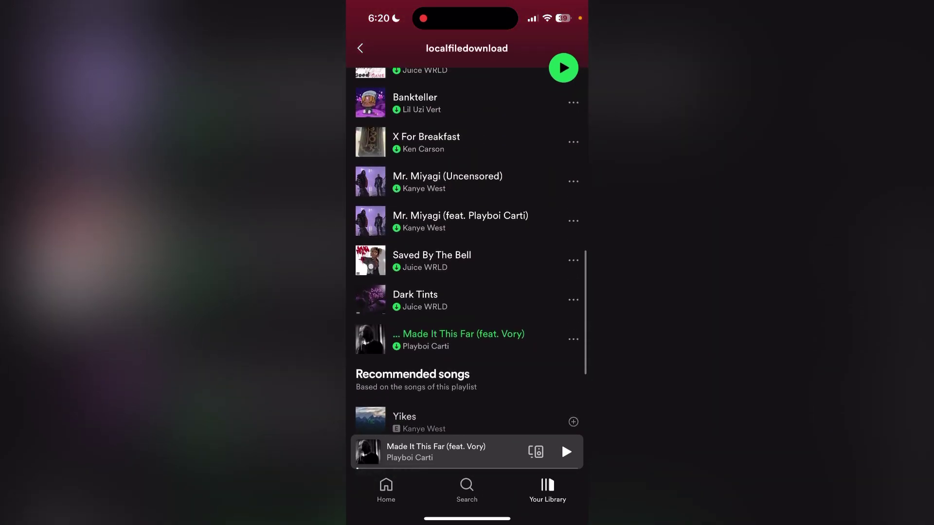
left_click(435, 452)
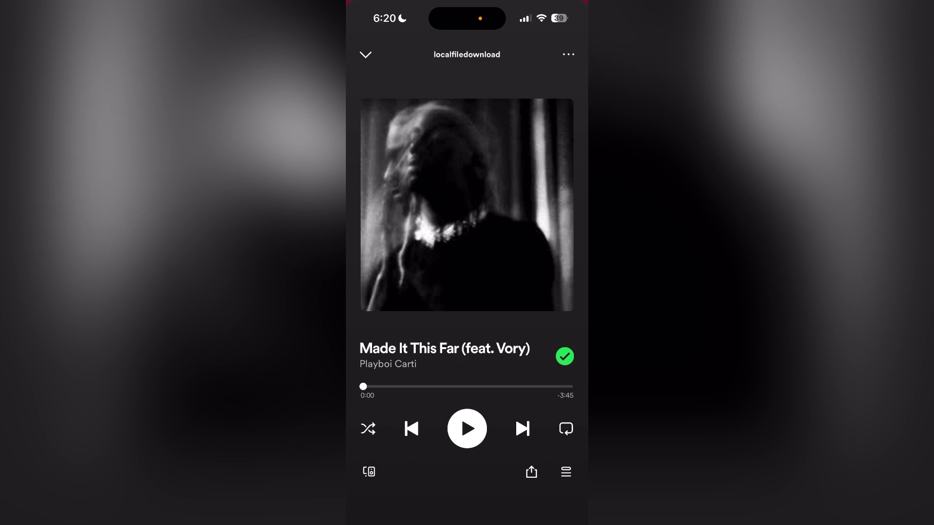
Leave Spotify, view the song in the lock screen's now-playing controls, then return home.
left_click_drag(467, 518, 467, 291)
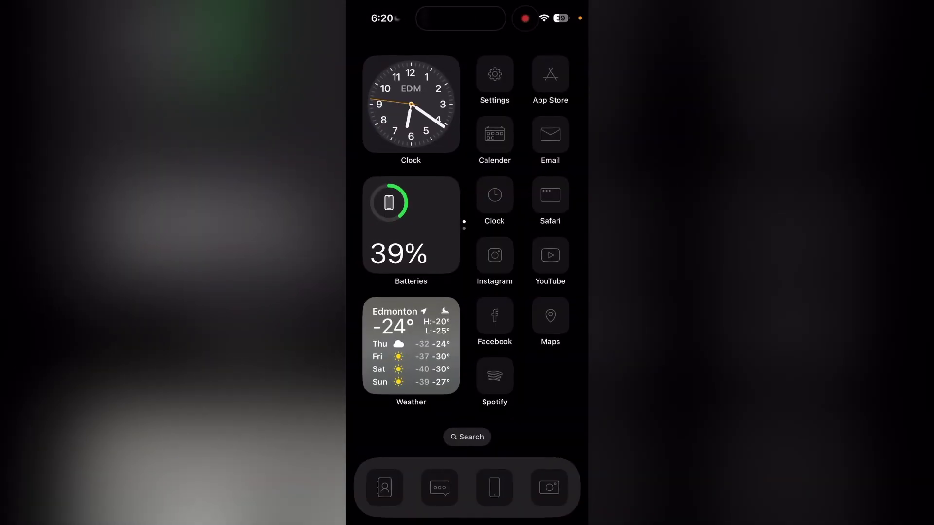
left_click_drag(408, 7, 408, 365)
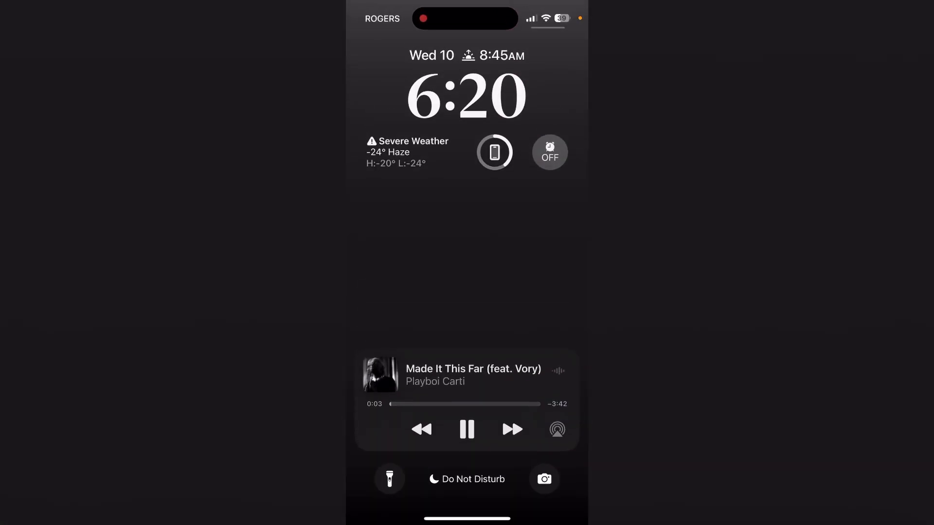
left_click(381, 374)
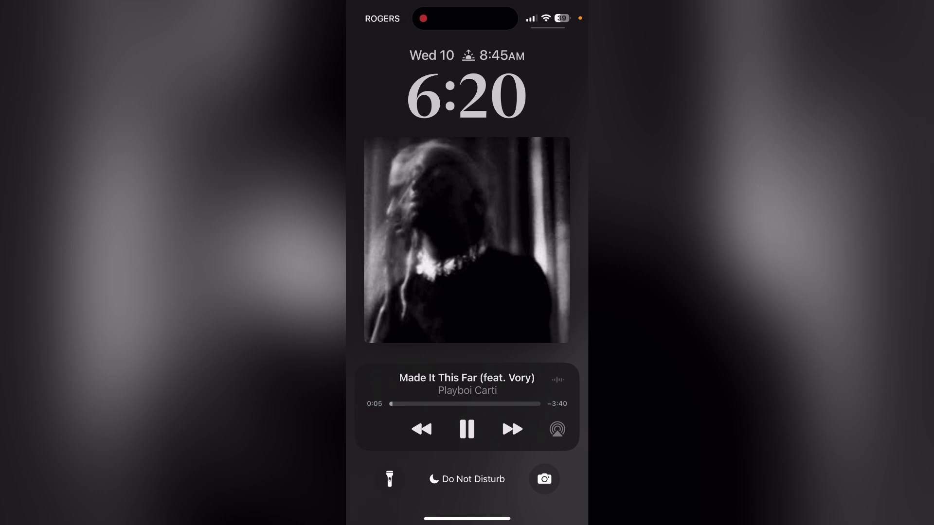
left_click(466, 241)
left_click_drag(467, 518, 467, 398)
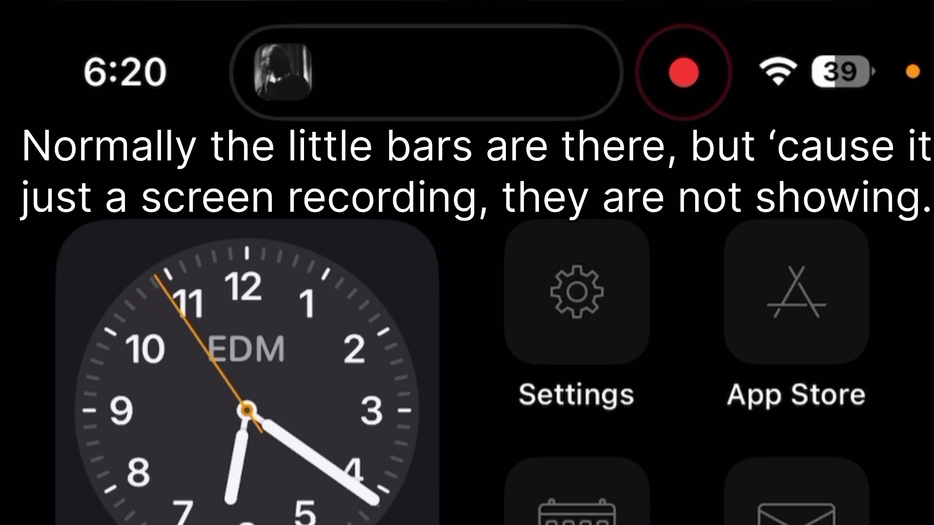